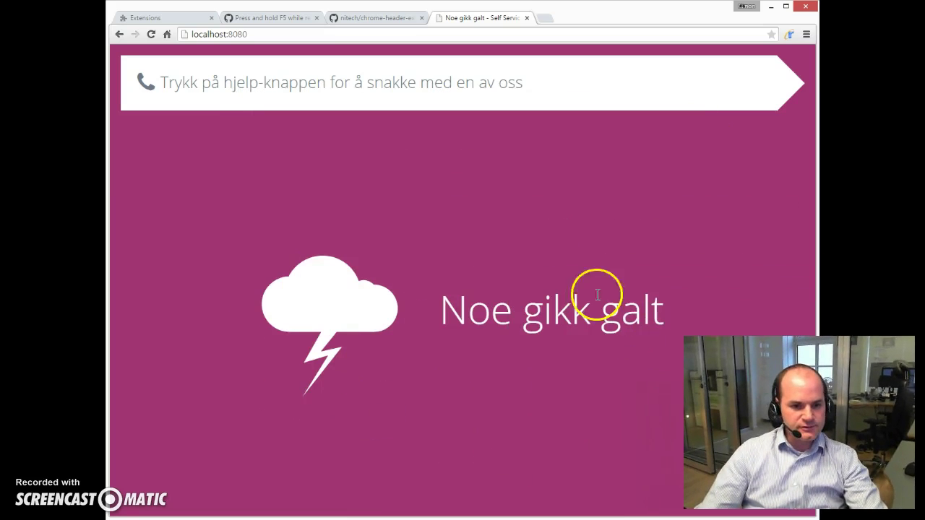
From the repository tab, open the About Google Chrome page showing version 42.0.2311.152
{"action": "left_click", "coordinate": [370, 16]}
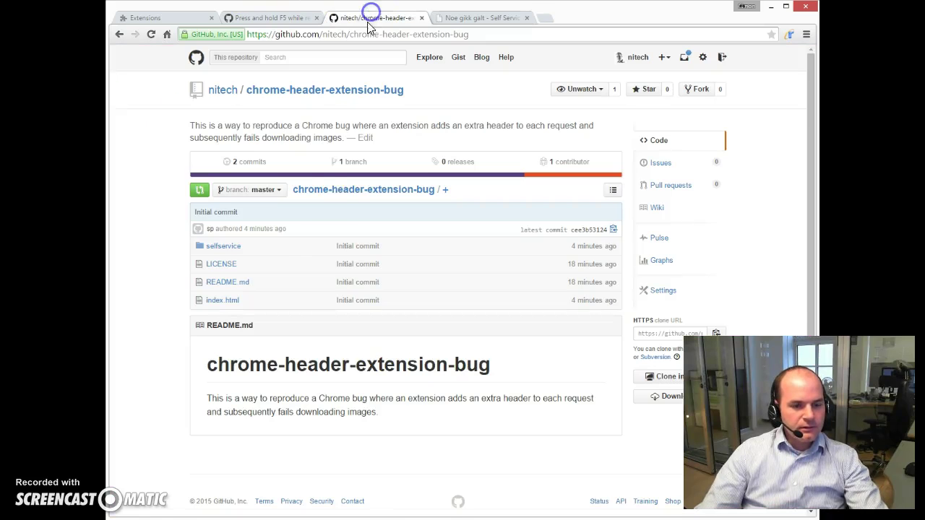
{"action": "left_click", "coordinate": [352, 34]}
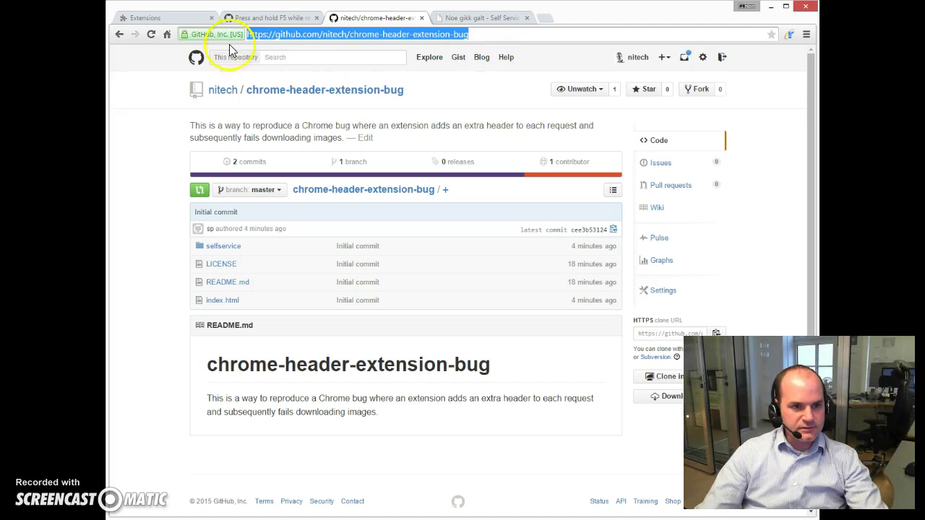
{"action": "left_click", "coordinate": [811, 36]}
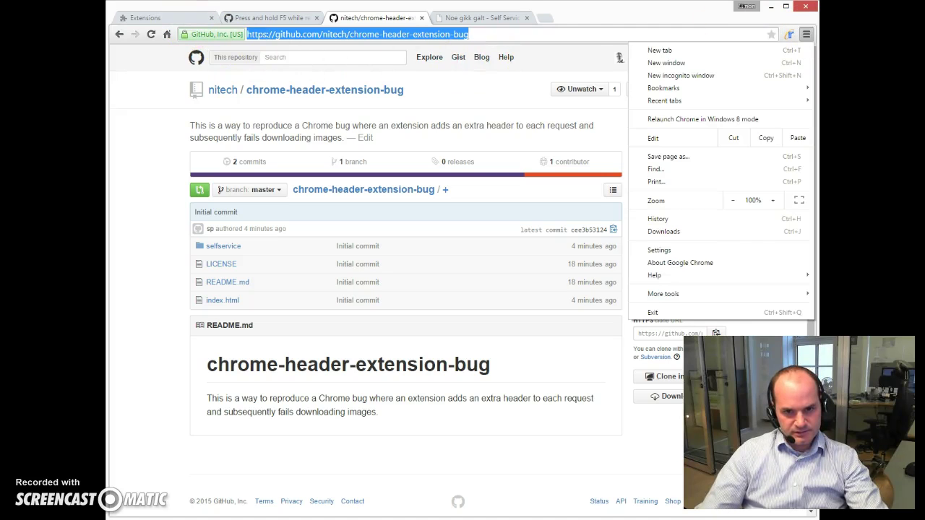
{"action": "left_click", "coordinate": [757, 261]}
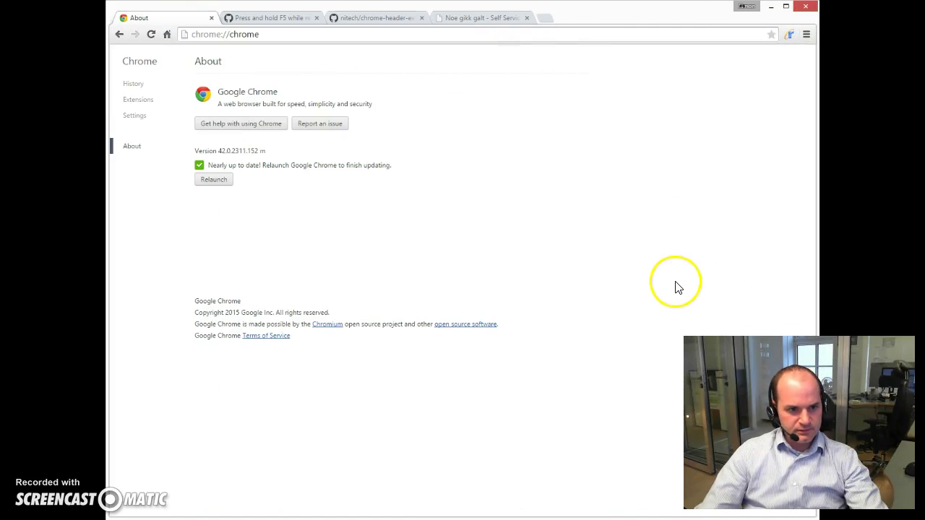
Close the About page and open a new tab from the repository tab
{"action": "left_click", "coordinate": [486, 128]}
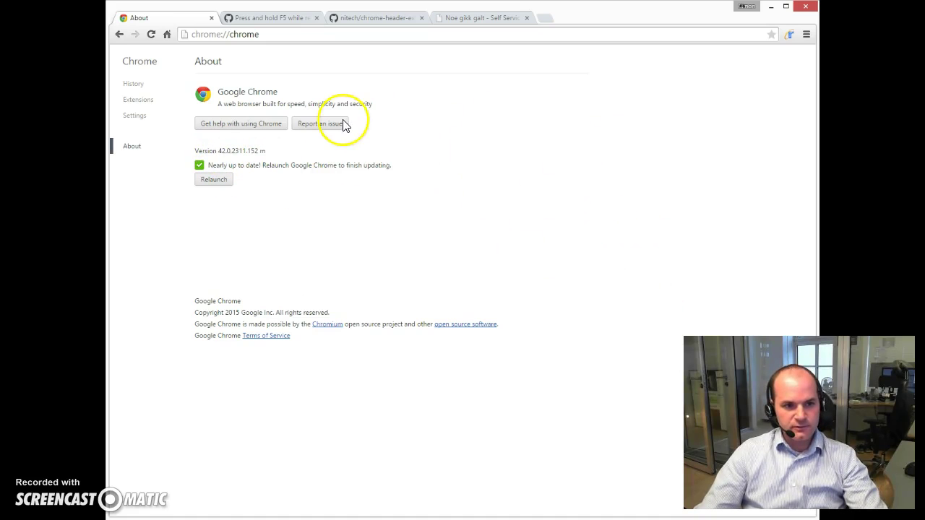
{"action": "key", "text": "ctrl+w"}
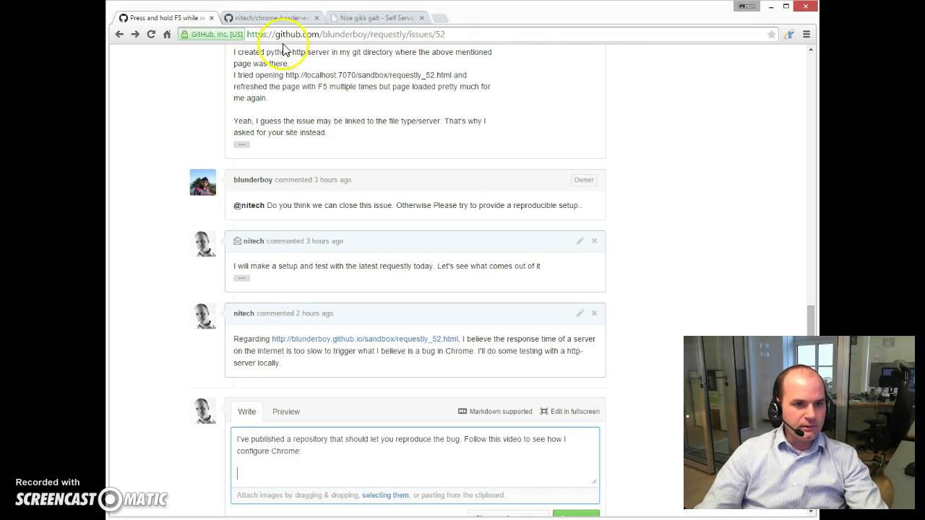
{"action": "left_click", "coordinate": [266, 17]}
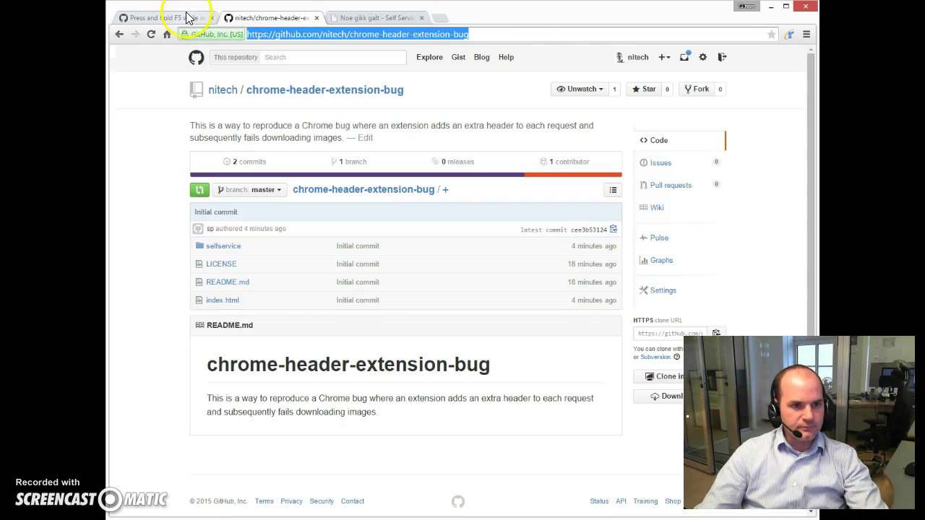
{"action": "key", "text": "ctrl+t"}
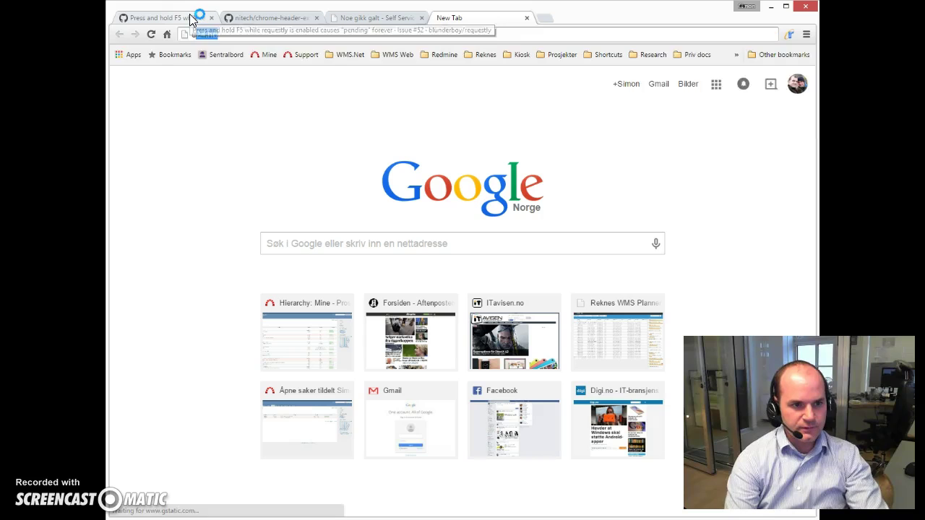
Load chrome://extensions in the new tab
{"action": "type", "text": "h"}
{"action": "key", "text": "BackSpace"}
{"action": "key", "text": "BackSpace"}
{"action": "type", "text": "chrome:"}
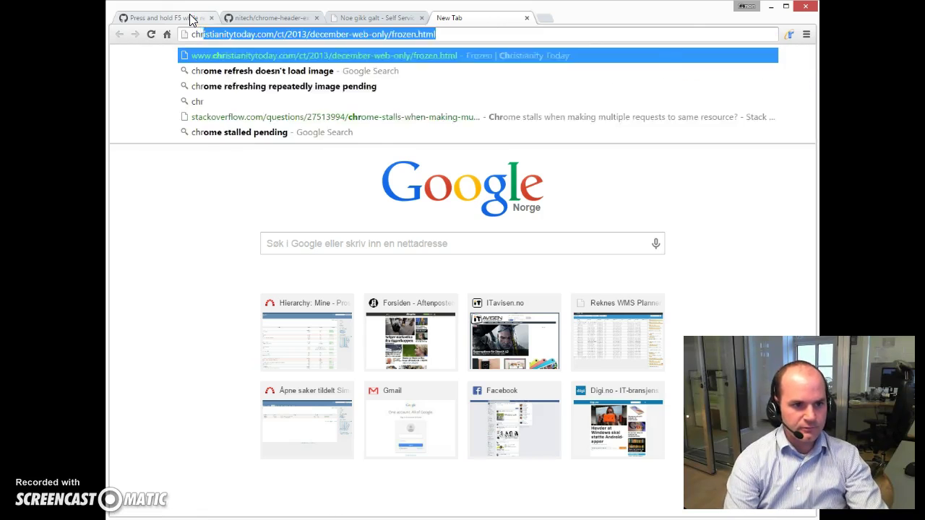
{"action": "type", "text": "//ex"}
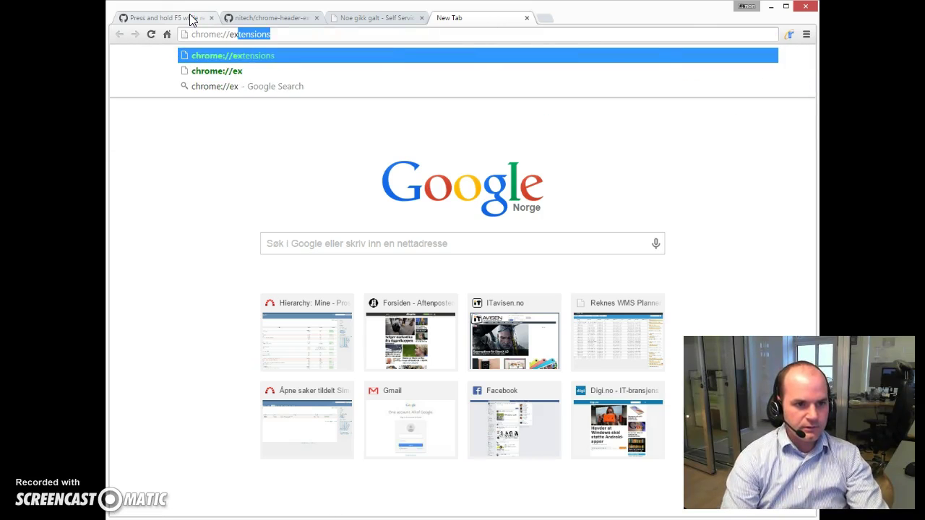
{"action": "key", "text": "Return"}
Search the extensions page for 'requ' to locate the enabled Requestly 3.3.4 extension
{"action": "left_click", "coordinate": [411, 184]}
{"action": "key", "text": "ctrl+f"}
{"action": "type", "text": "request"}
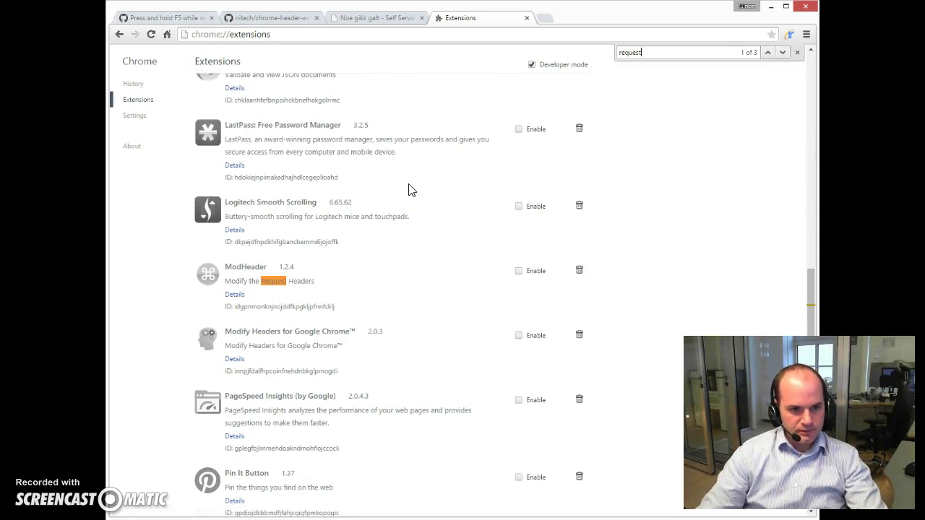
{"action": "key", "text": "Return"}
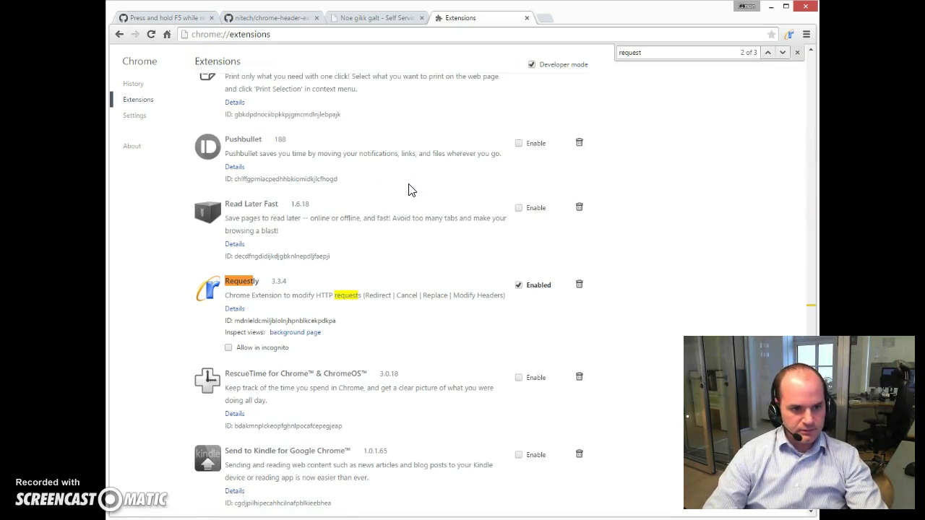
{"action": "left_click", "coordinate": [416, 193]}
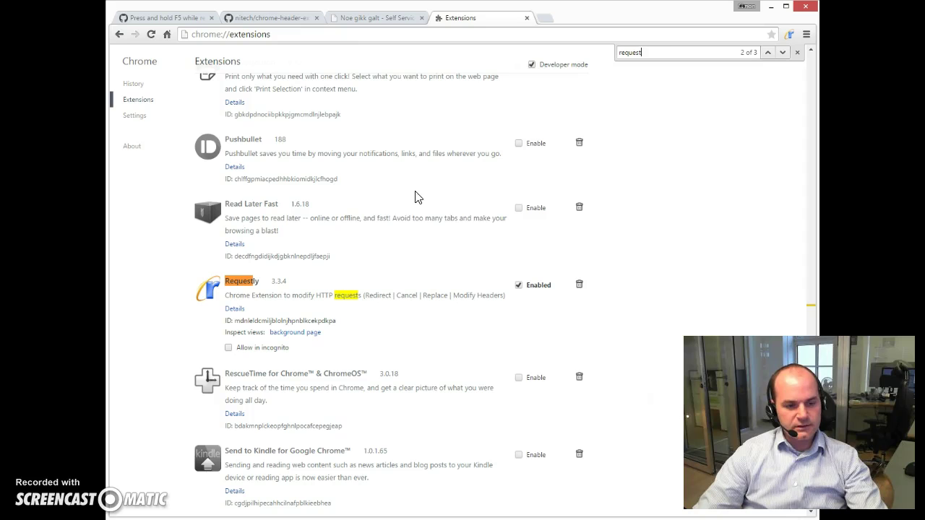
{"action": "left_click", "coordinate": [516, 329]}
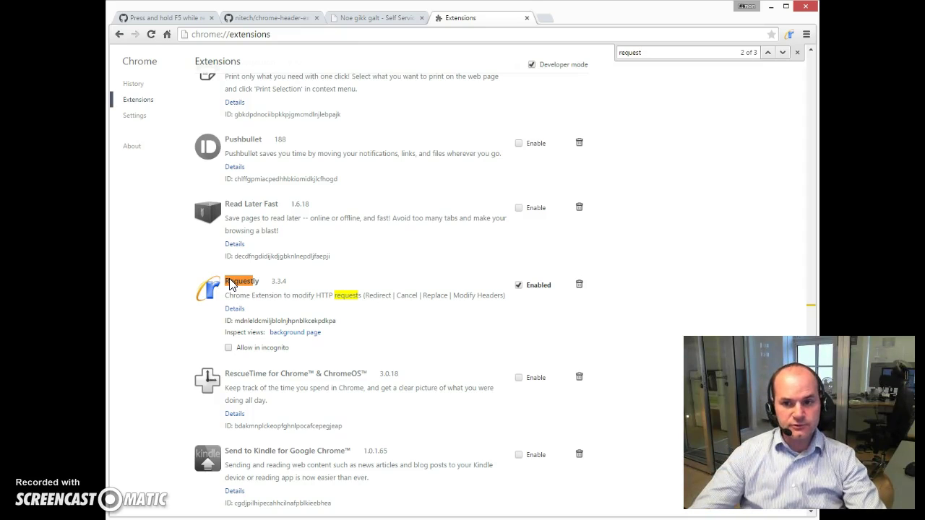
Reload the localhost:8080 error page three times, then open DevTools with F12
{"action": "left_click", "coordinate": [359, 21]}
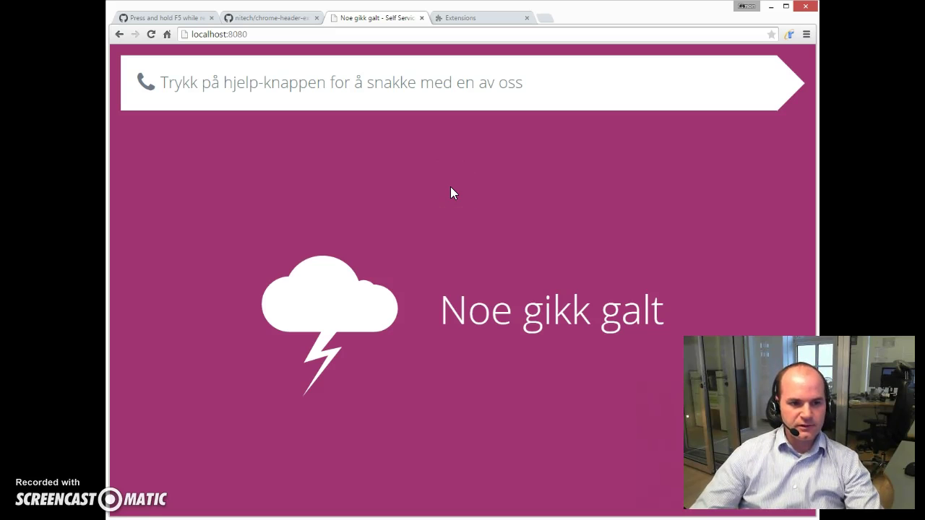
{"action": "key", "text": "F5"}
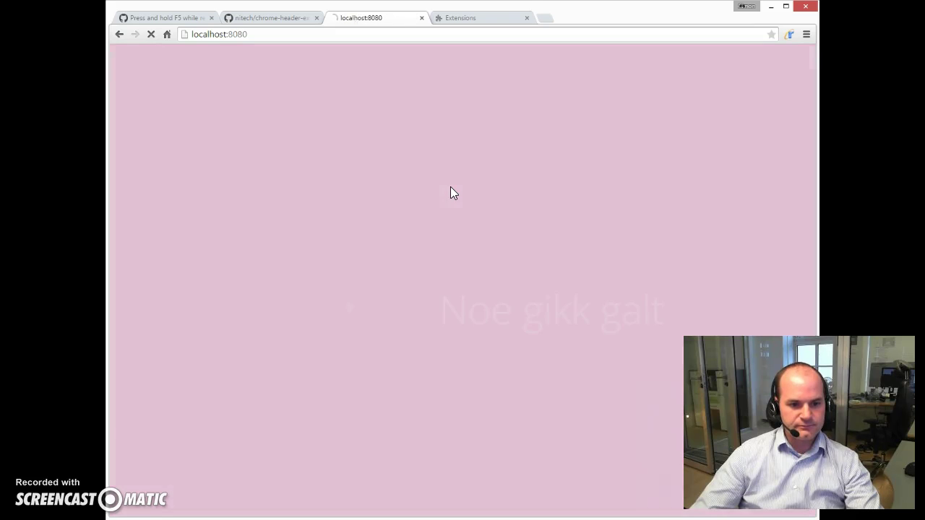
{"action": "key", "text": "F5"}
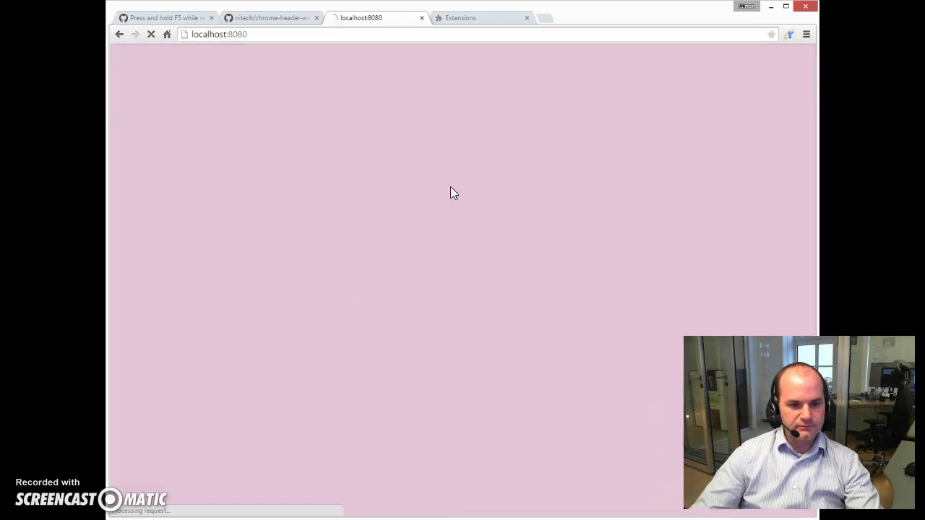
{"action": "key", "text": "F5"}
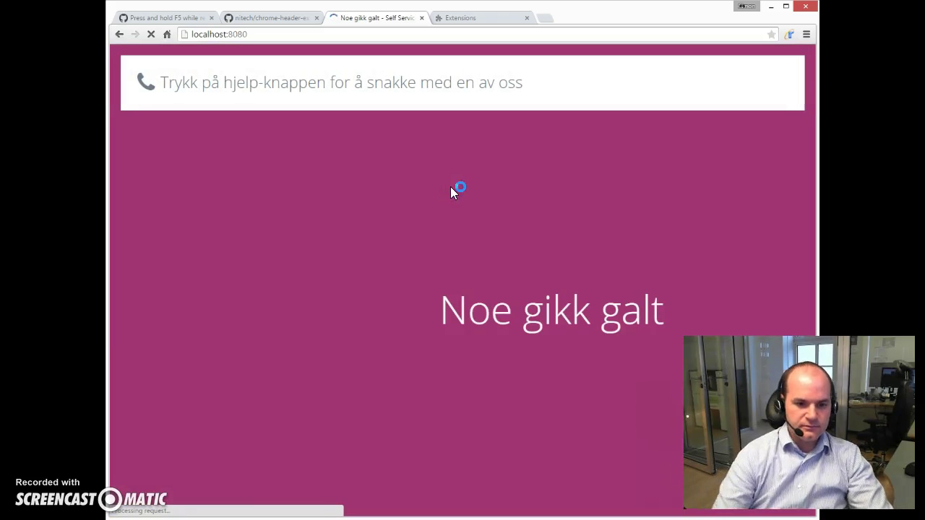
{"action": "key", "text": "F12"}
In the Network log, inspect the pending Error.svg, arrow-right.svg and placeholder.png requests
{"action": "left_click", "coordinate": [216, 167]}
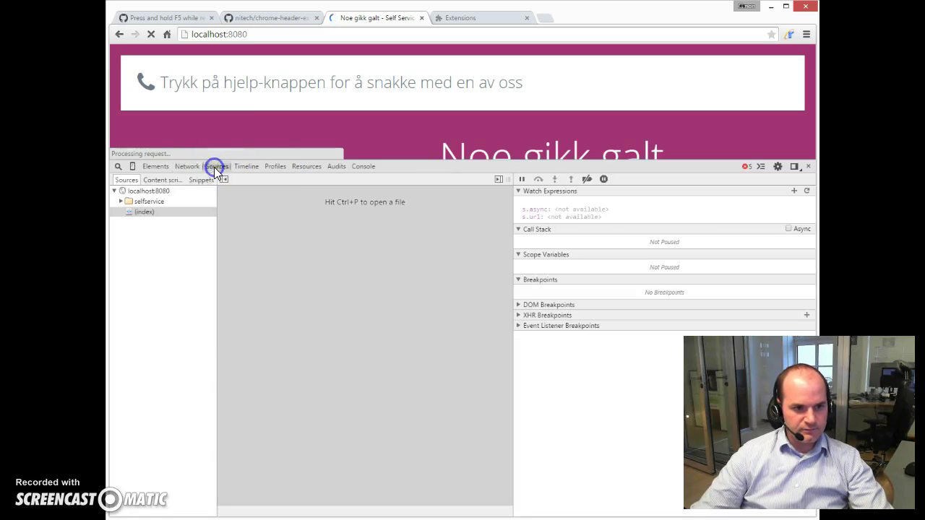
{"action": "left_click", "coordinate": [187, 166]}
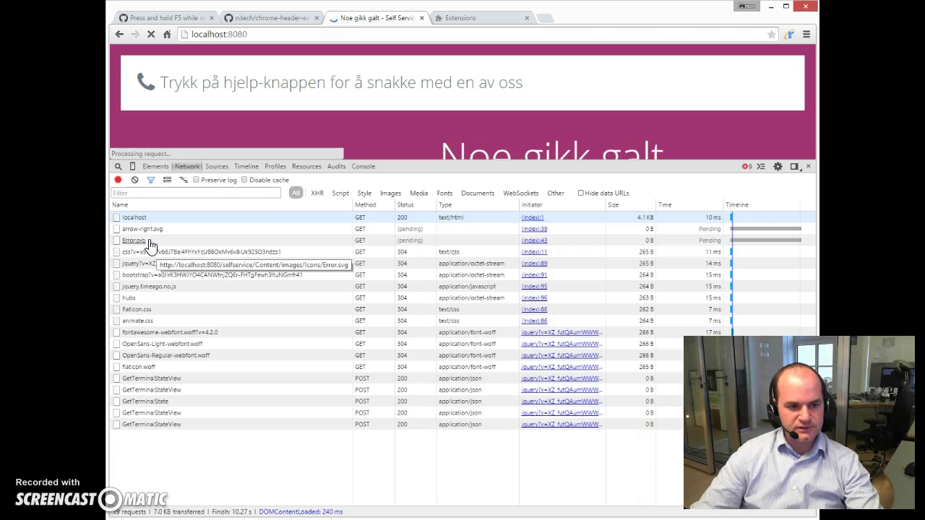
{"action": "left_click", "coordinate": [151, 237]}
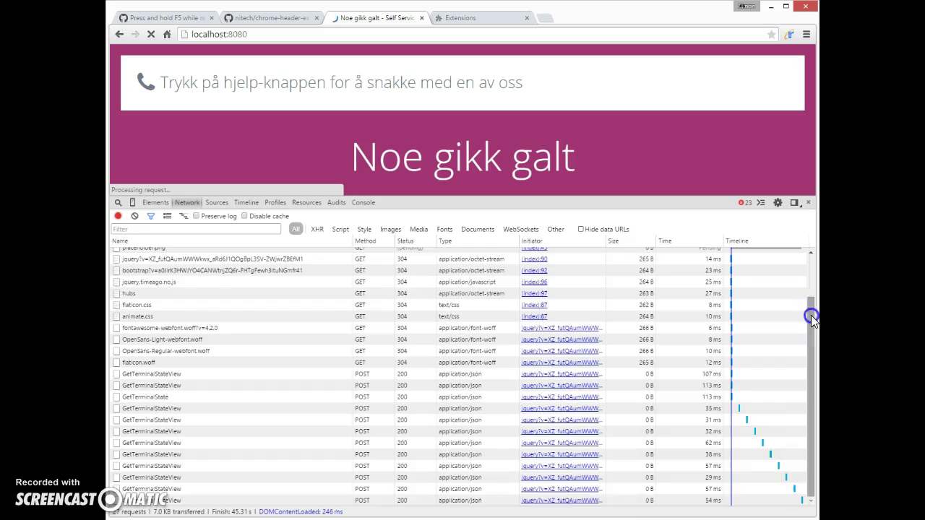
{"action": "left_click_drag", "start_coordinate": [811, 315], "coordinate": [811, 289]}
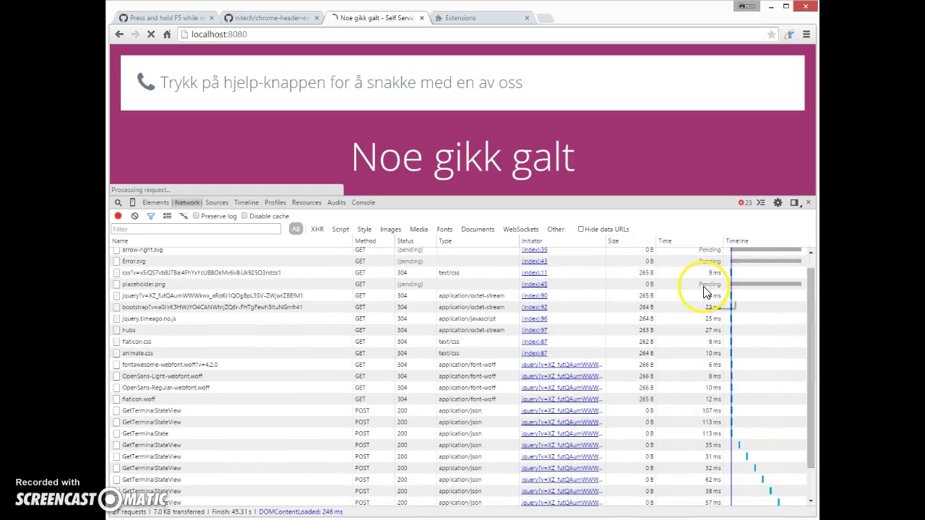
{"action": "left_click", "coordinate": [338, 35]}
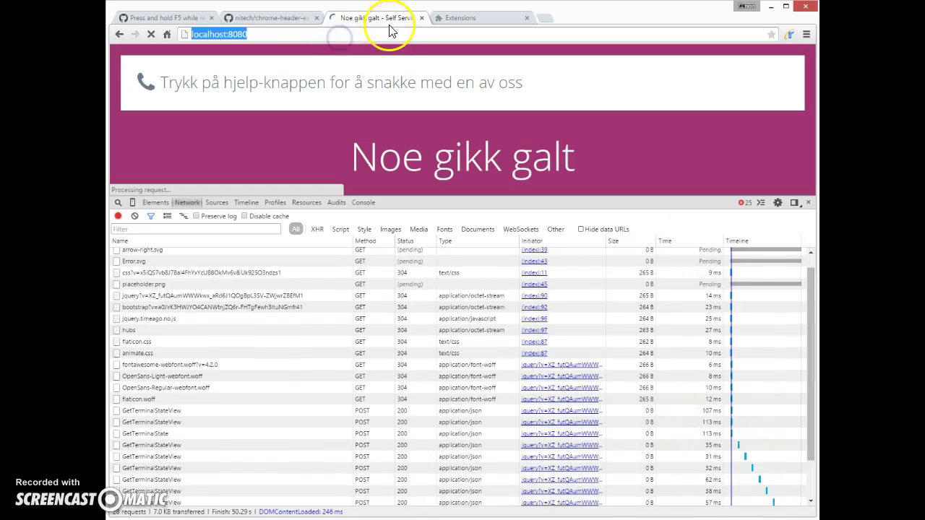
Open localhost:8080 in a new tab with Alt+Enter
{"action": "key", "text": "alt+Return"}
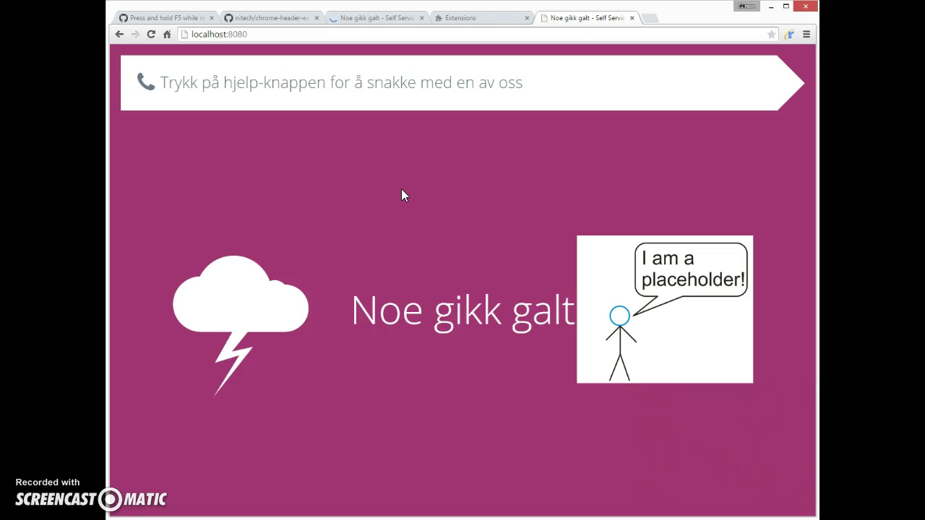
Reload the new localhost:8080 tab five times with F5
{"action": "key", "text": "F5"}
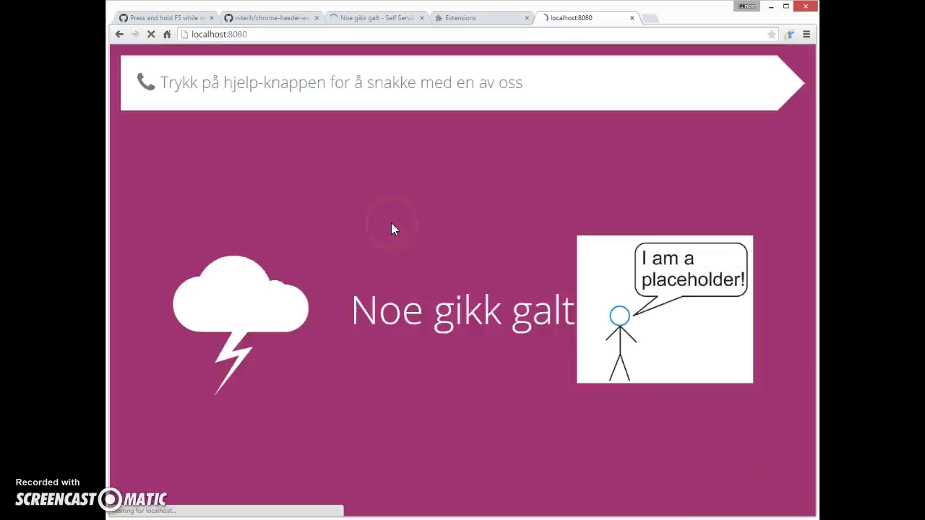
{"action": "key", "text": "F5"}
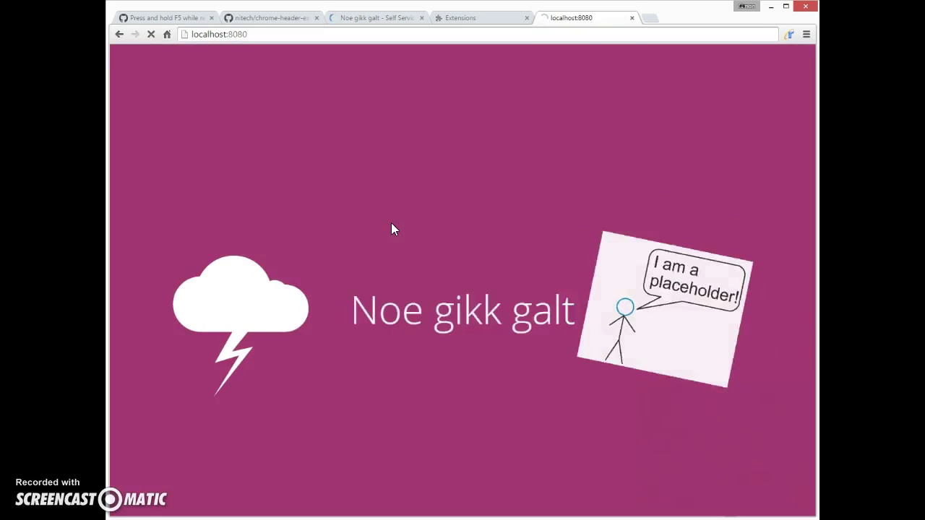
{"action": "key", "text": "F5"}
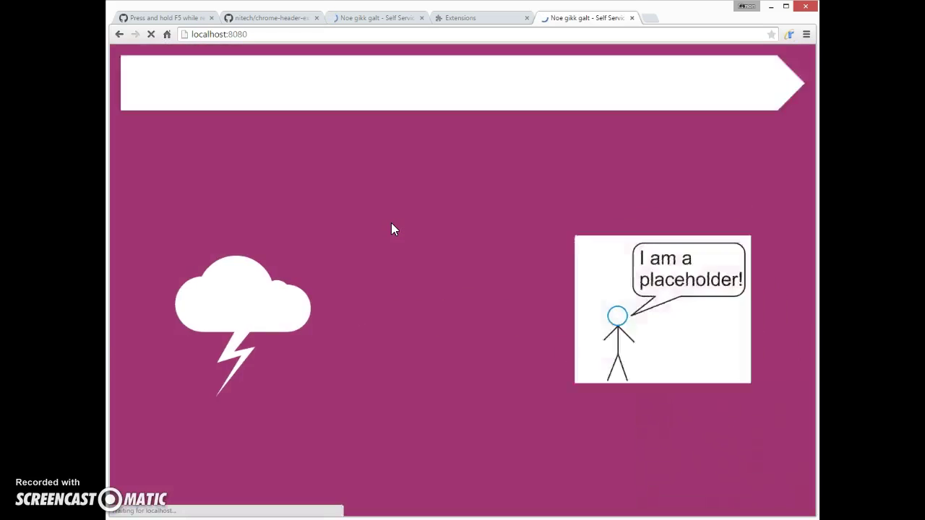
{"action": "key", "text": "F5"}
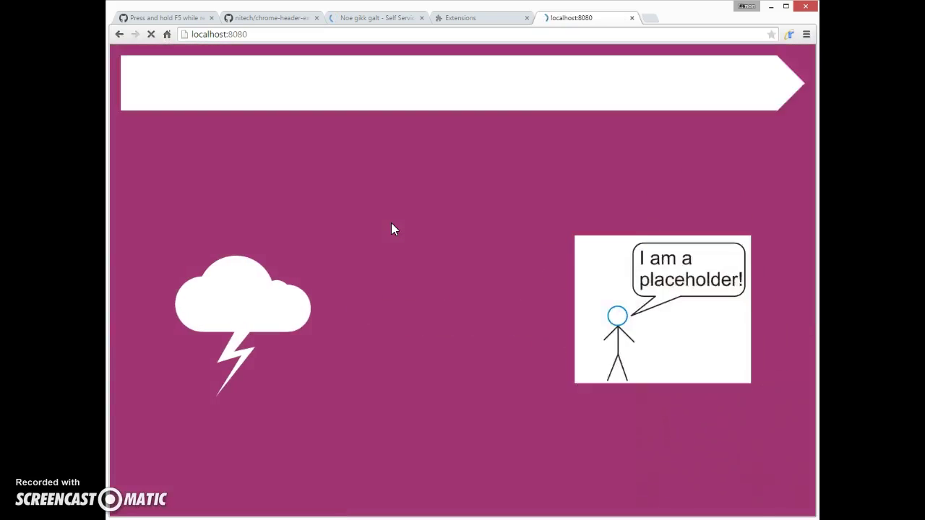
{"action": "key", "text": "F5"}
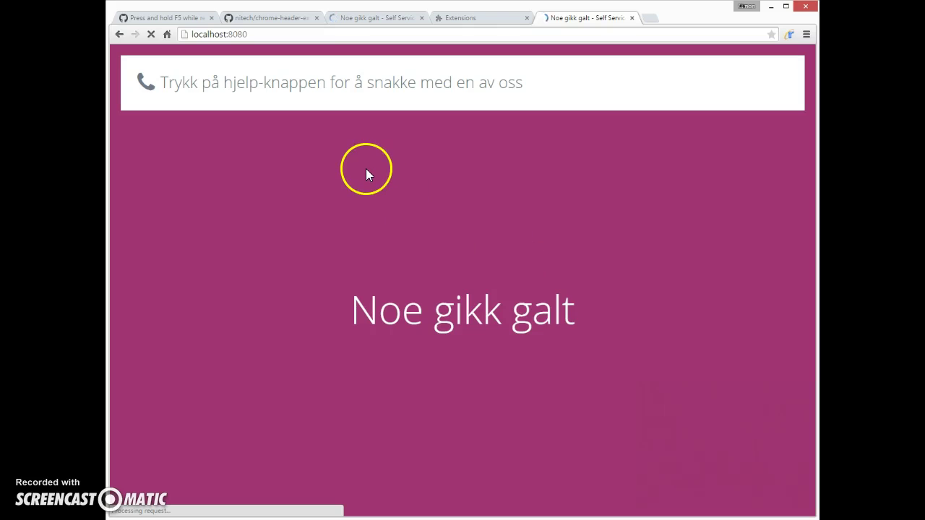
Close the duplicate error-page tab and disable Requestly on the extensions page
{"action": "key", "text": "ctrl+w"}
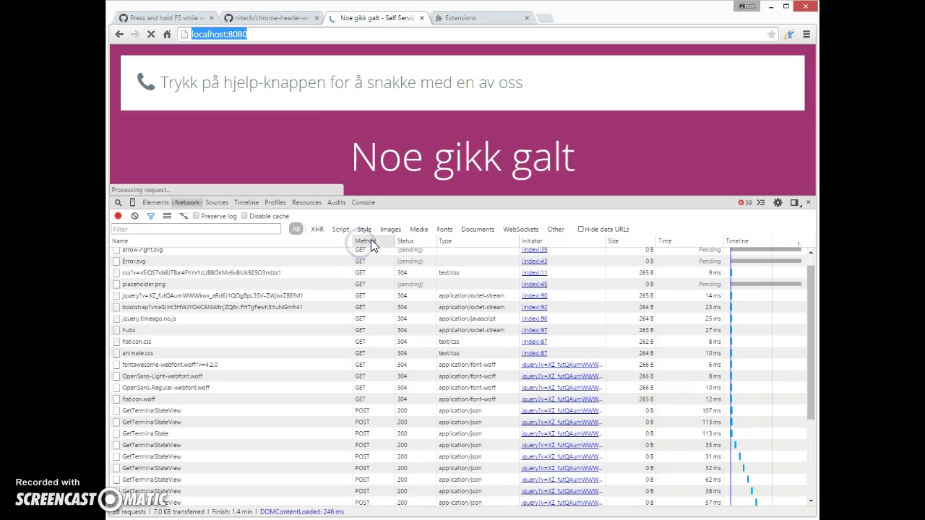
{"action": "left_click", "coordinate": [195, 17]}
{"action": "left_click", "coordinate": [264, 19]}
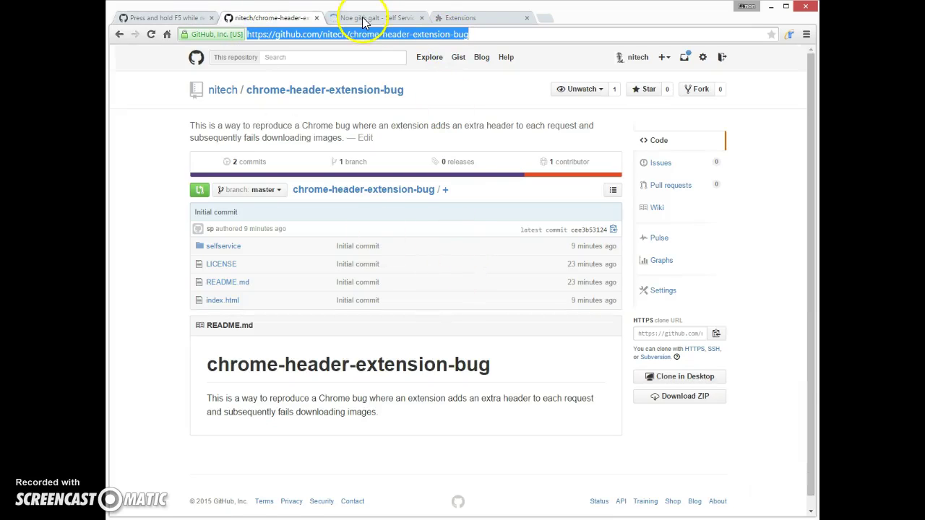
{"action": "left_click", "coordinate": [445, 17]}
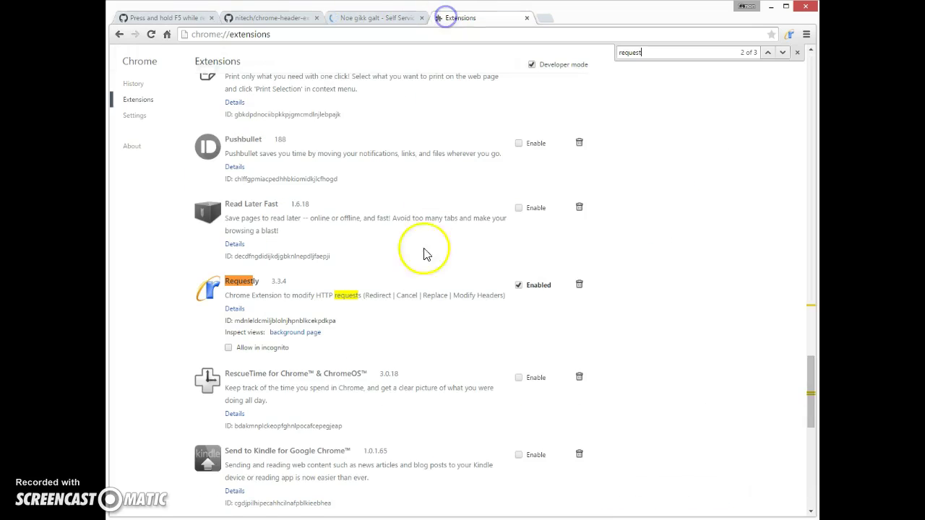
{"action": "left_click", "coordinate": [518, 285]}
Load localhost:8080 in a new tab and reload it seven times with Requestly disabled
{"action": "key", "text": "ctrl+t"}
{"action": "type", "text": "l"}
{"action": "key", "text": "Return"}
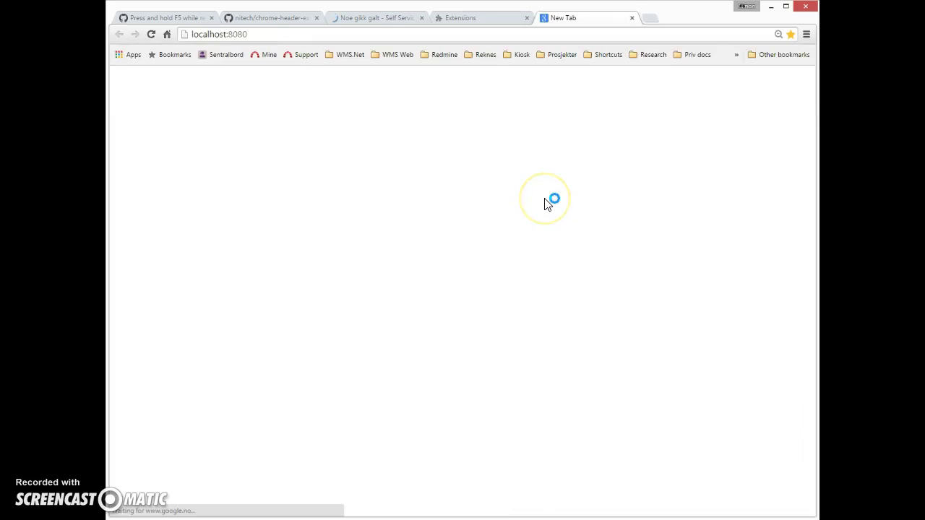
{"action": "key", "text": "F5"}
{"action": "key", "text": "F5"}
{"action": "key", "text": "F5"}
{"action": "key", "text": "F5"}
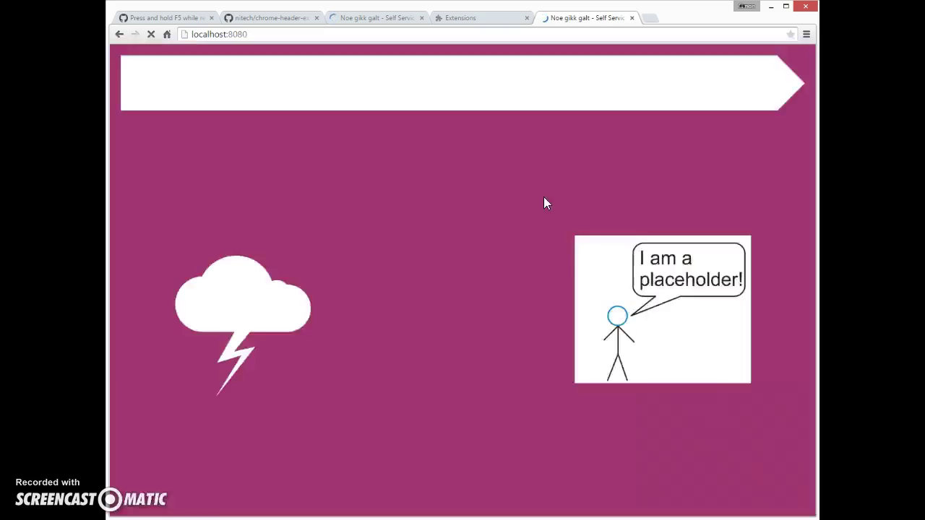
{"action": "key", "text": "F5"}
{"action": "key", "text": "F5"}
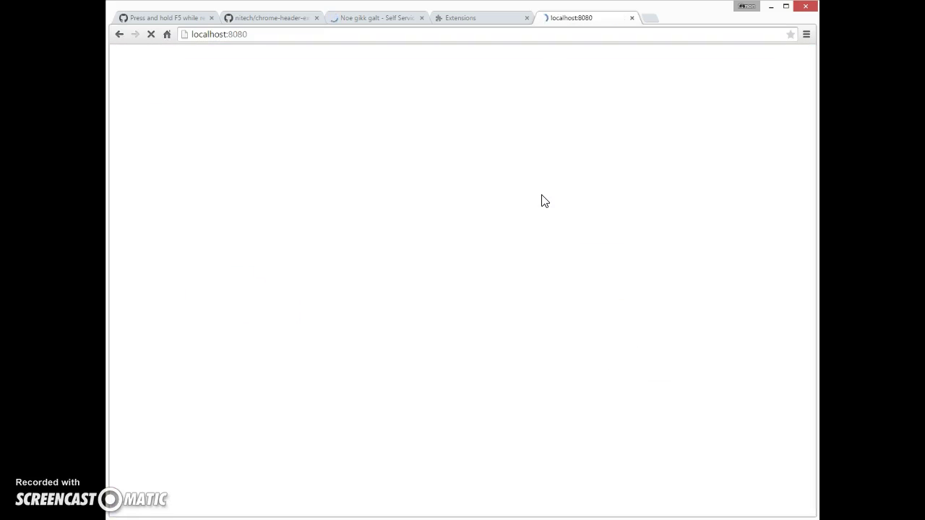
{"action": "key", "text": "F5"}
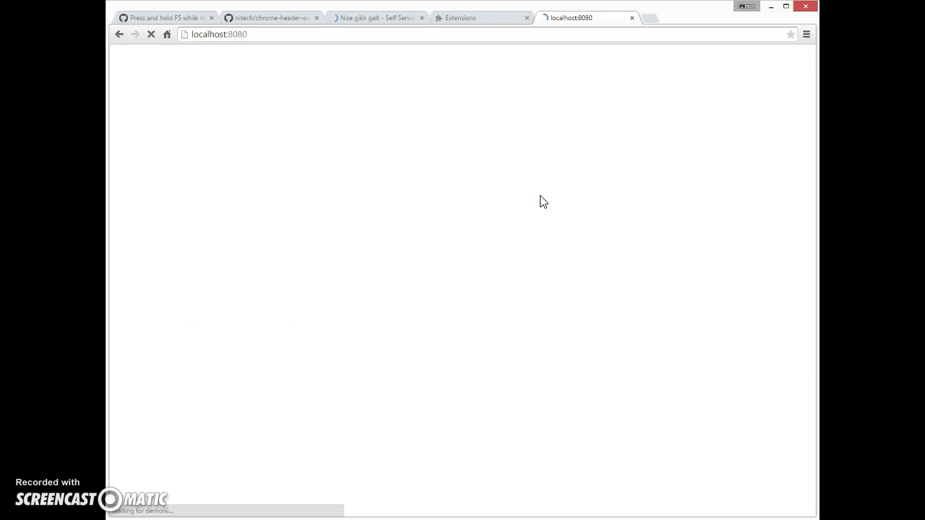
{"action": "key", "text": "F5"}
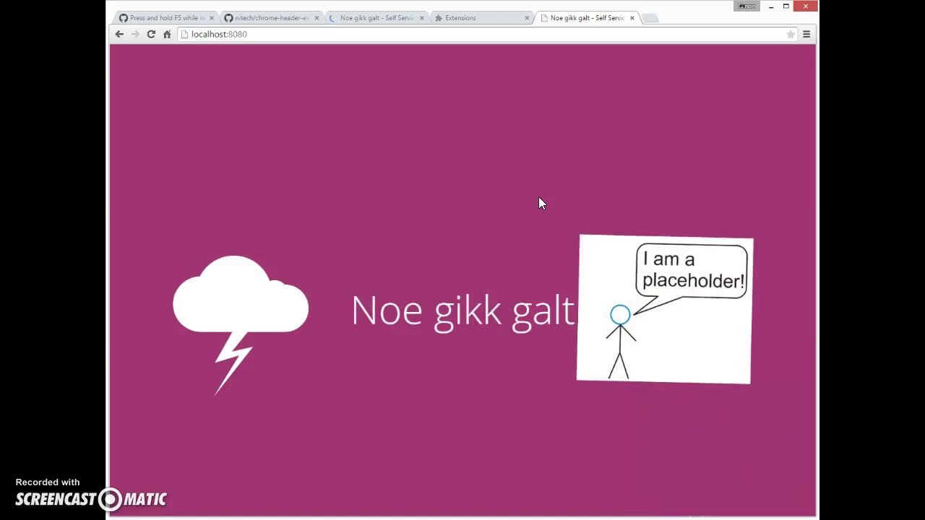
{"action": "key", "text": "F5"}
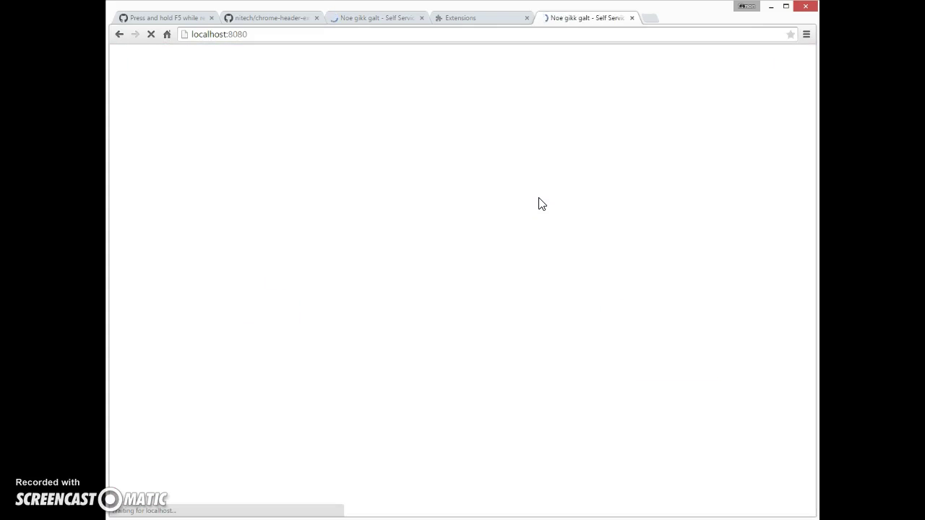
{"action": "key", "text": "F5"}
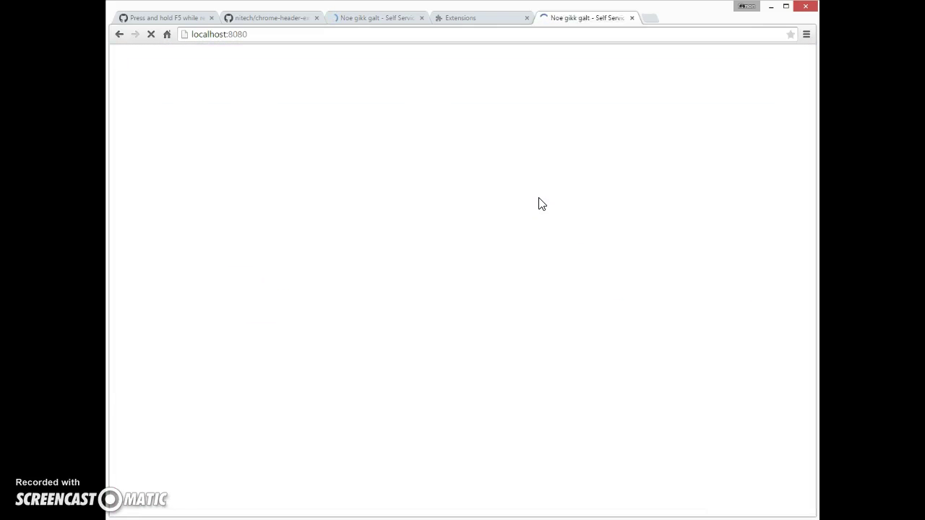
{"action": "key", "text": "F5"}
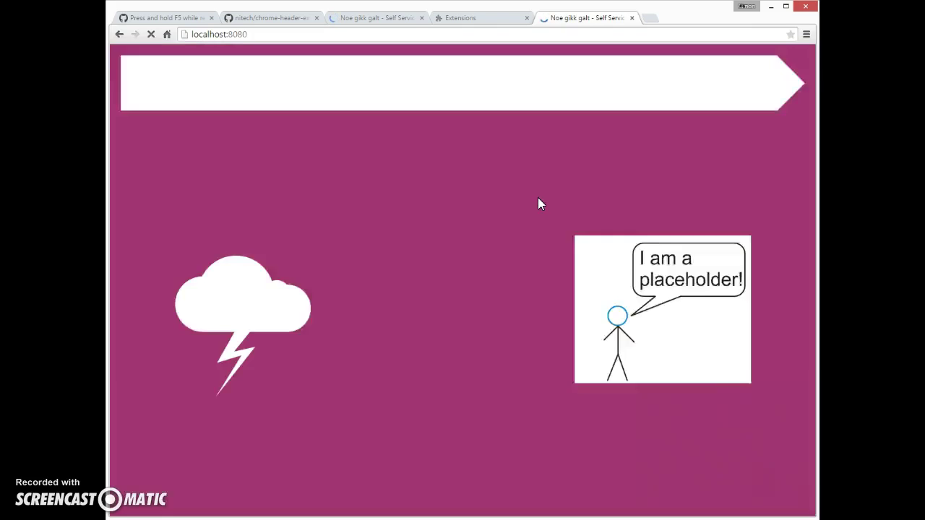
Re-enable Requestly, then reload the 'Noe gikk galt' localhost tab three more times
{"action": "left_click", "coordinate": [455, 17]}
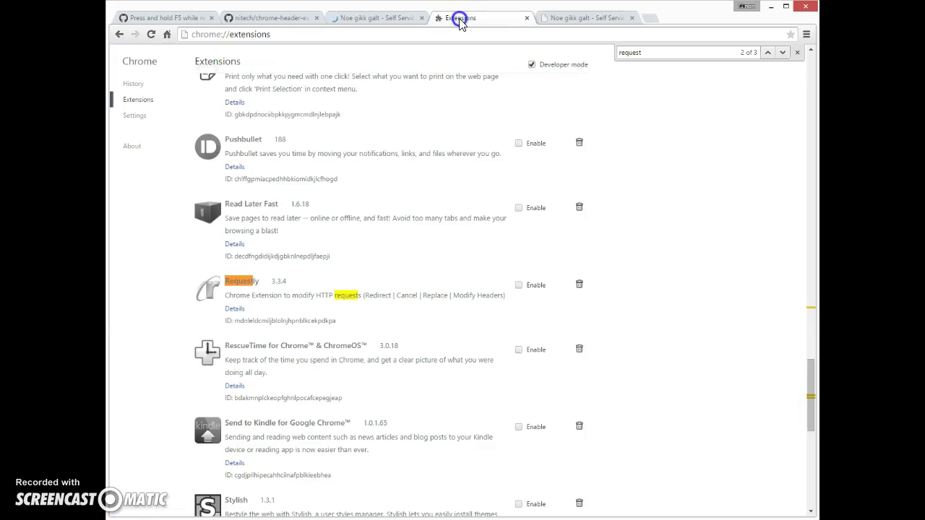
{"action": "left_click", "coordinate": [536, 286]}
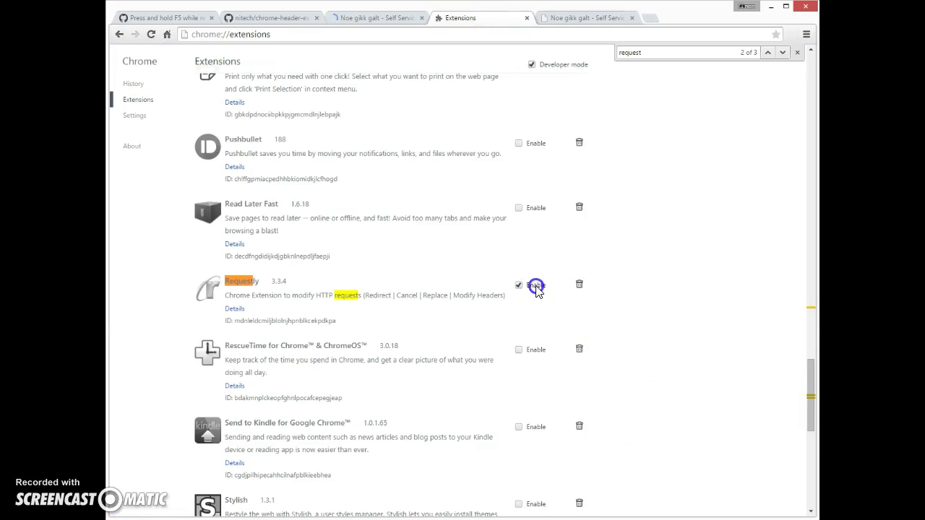
{"action": "left_click", "coordinate": [597, 21]}
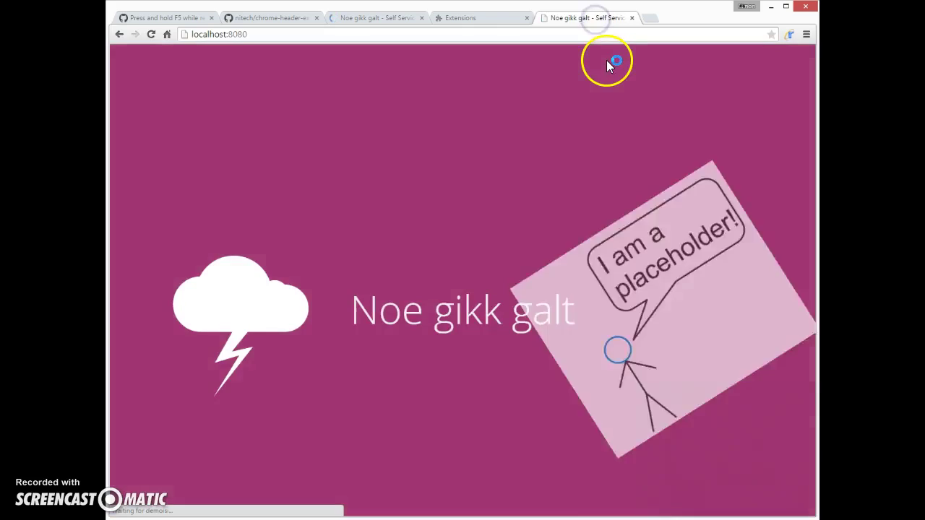
{"action": "key", "text": "F5"}
{"action": "key", "text": "F5"}
{"action": "key", "text": "F5"}
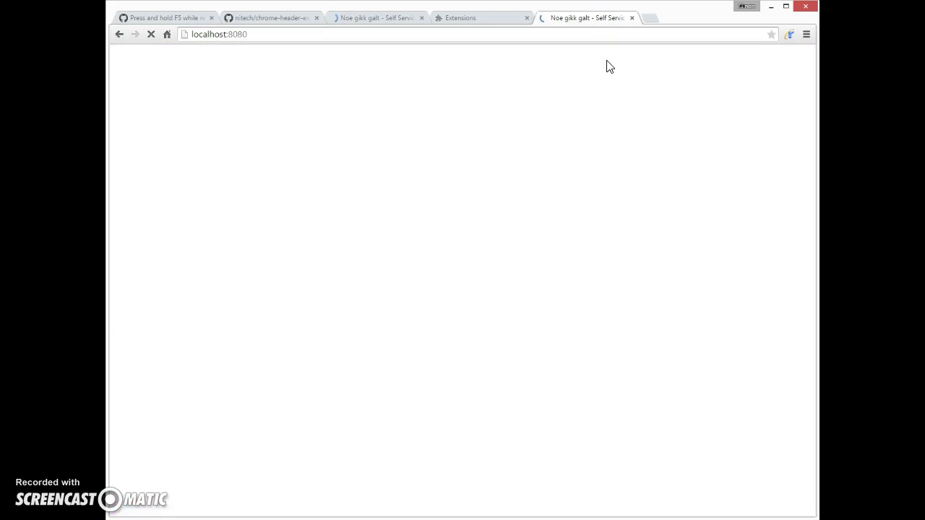
{"action": "key", "text": "F5"}
{"action": "key", "text": "F5"}
{"action": "key", "text": "F5"}
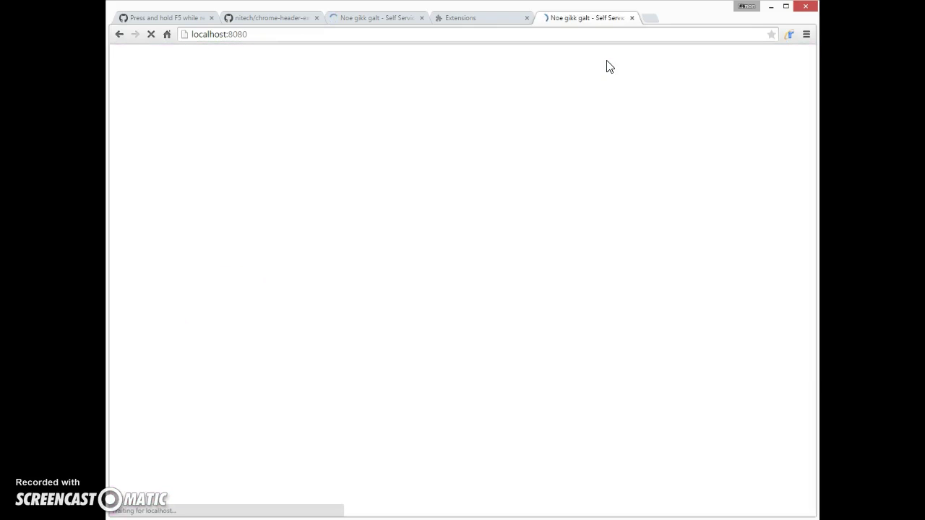
{"action": "key", "text": "F5"}
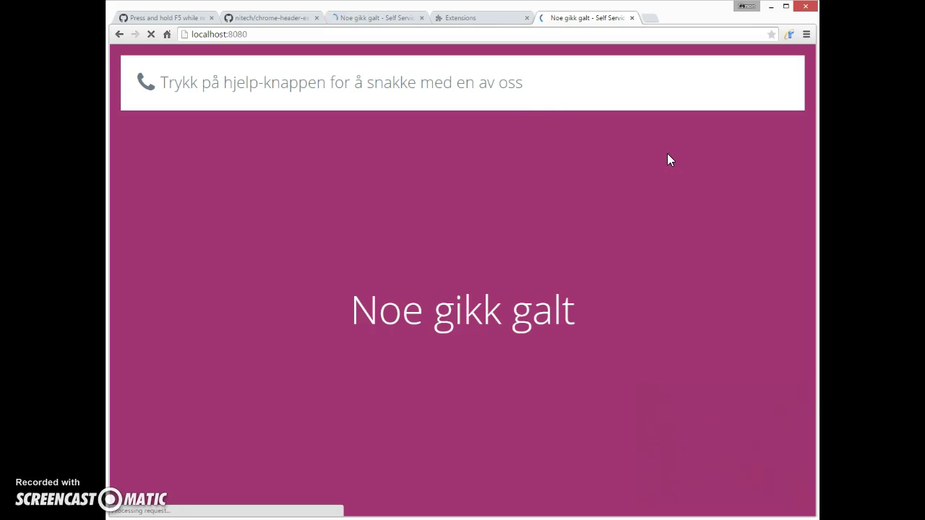
{"action": "left_click_drag", "start_coordinate": [724, 95], "coordinate": [669, 193]}
Open the Terminalid rule and highlight its TerminalId header and Vekt2-Nede value
{"action": "left_click", "coordinate": [788, 34]}
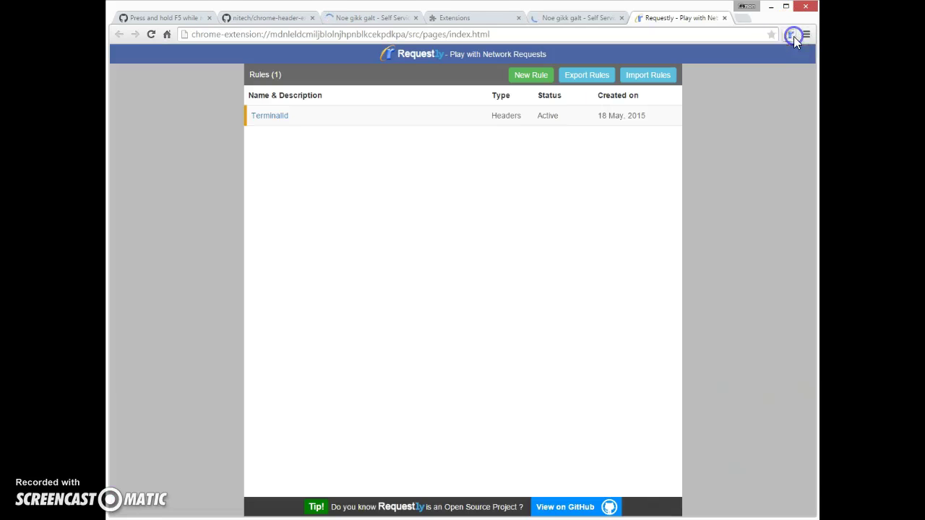
{"action": "left_click", "coordinate": [362, 120]}
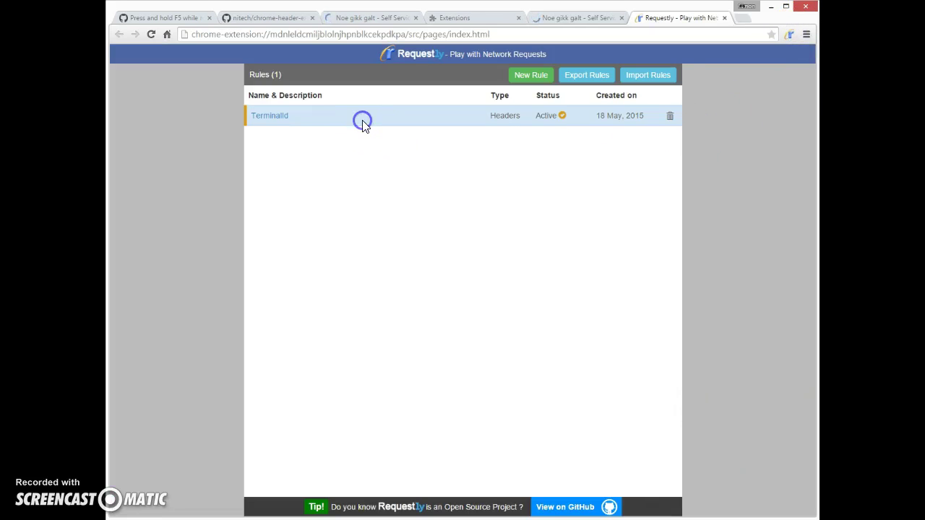
{"action": "left_click", "coordinate": [256, 117]}
{"action": "double_click", "coordinate": [454, 278]}
{"action": "left_click_drag", "start_coordinate": [576, 280], "coordinate": [654, 273]}
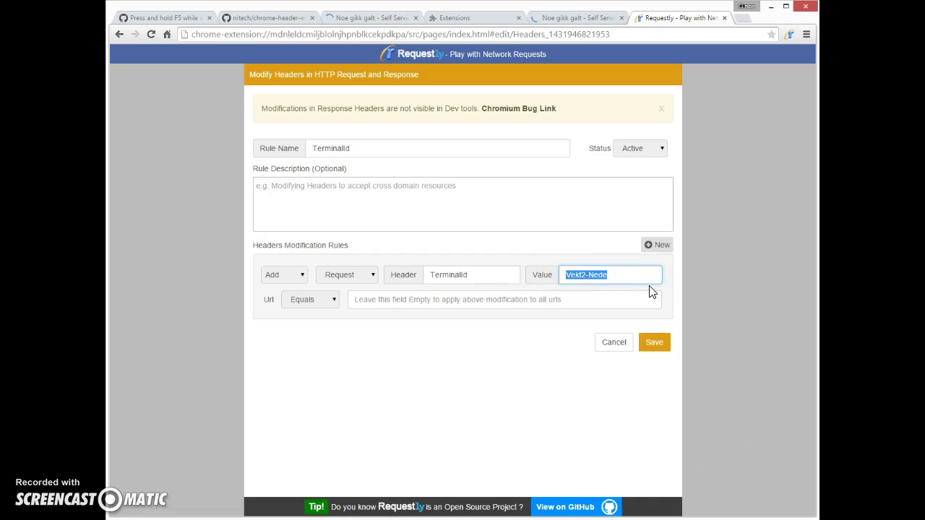